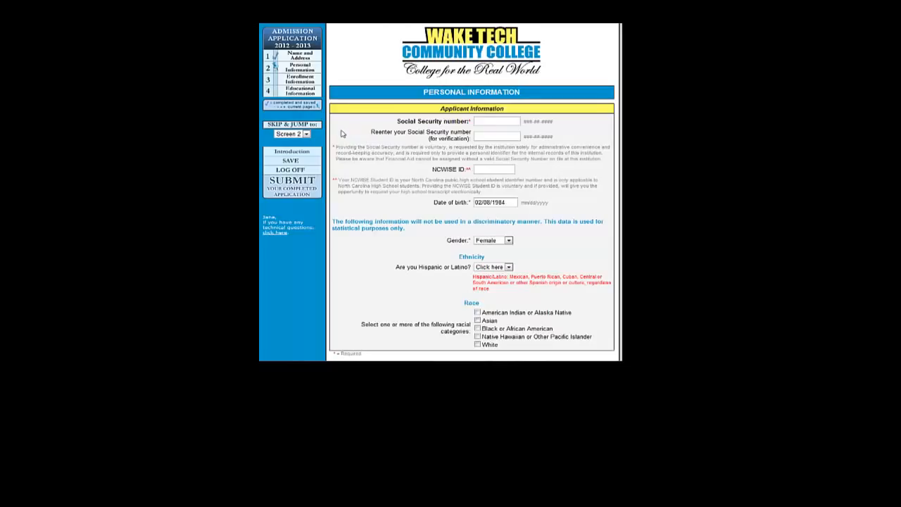
- Enter the applicant's Social Security number, then re-enter it in the verification field
click(478, 121)
click(497, 135)
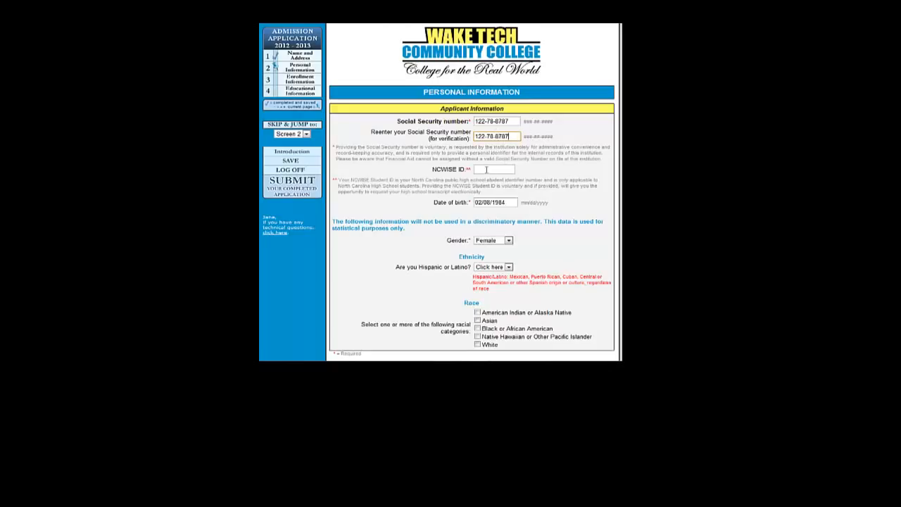
- Set Gender to Female, Hispanic/Latino to No, and race to American Indian or Alaska Native
click(485, 170)
click(499, 202)
click(508, 241)
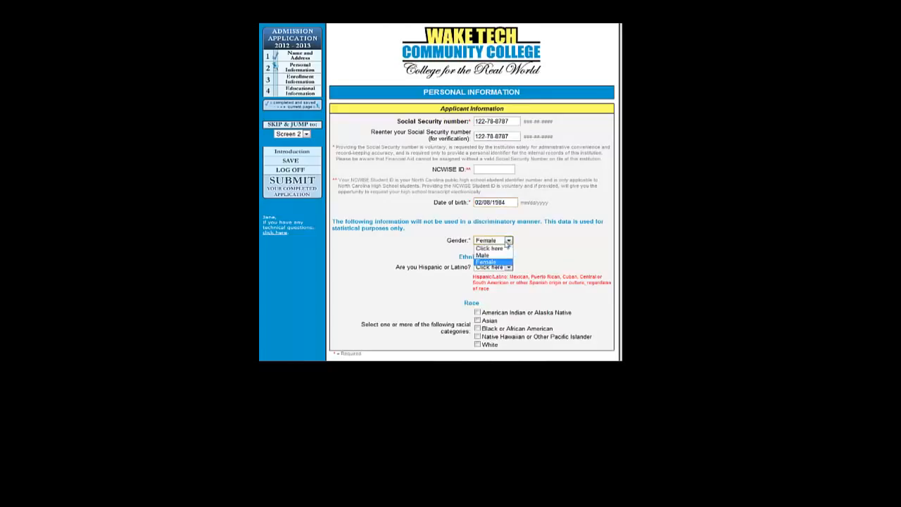
click(501, 262)
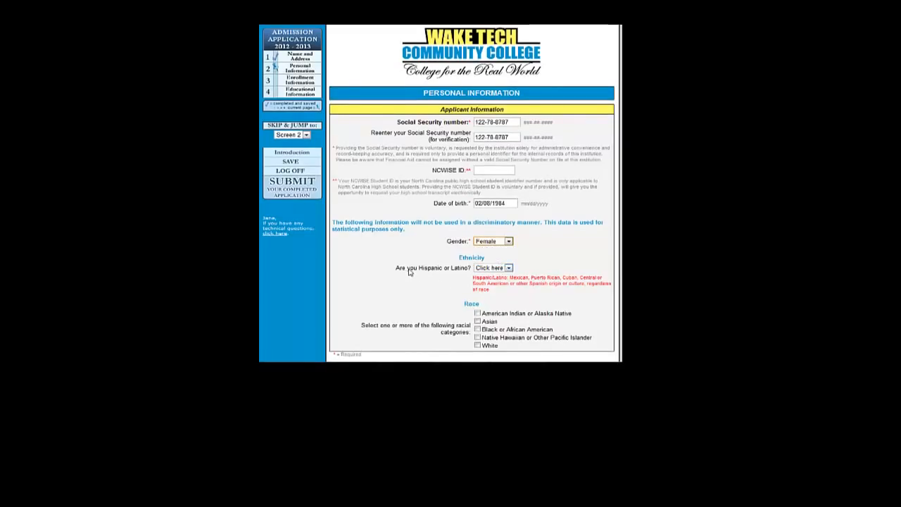
click(509, 267)
click(501, 290)
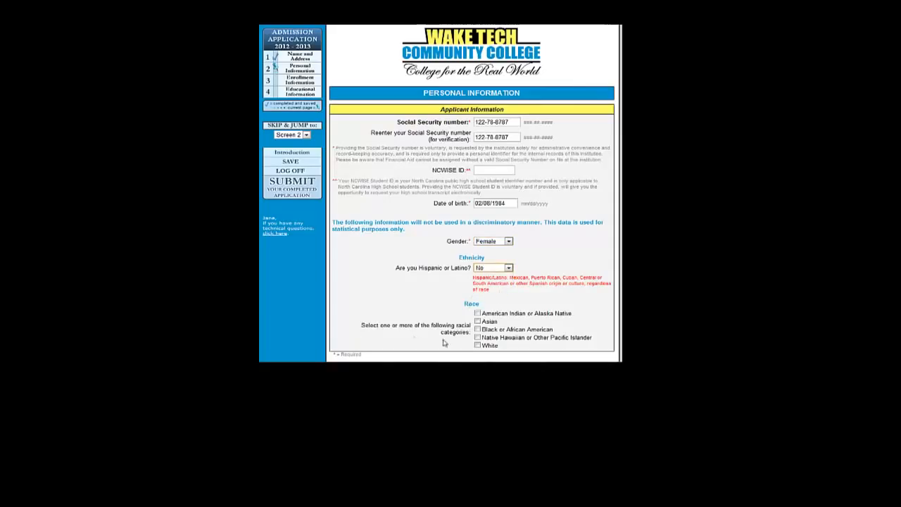
click(477, 313)
- Choose U.S. citizen in the Citizenship designation dropdown
scroll(436, 194, down, 4)
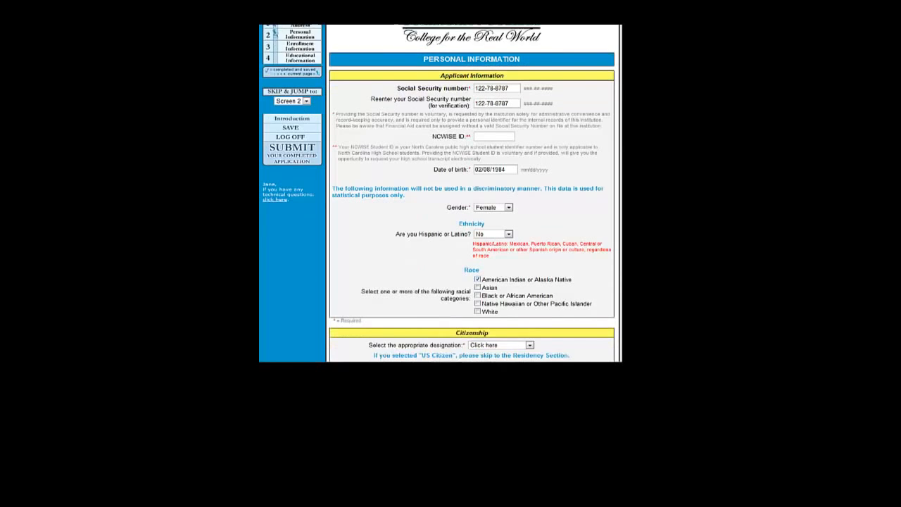
scroll(370, 166, down, 3)
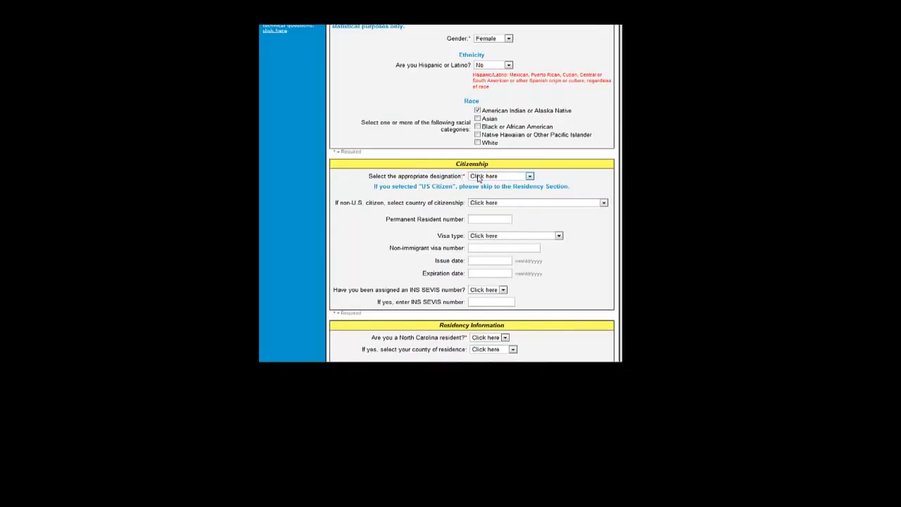
click(530, 176)
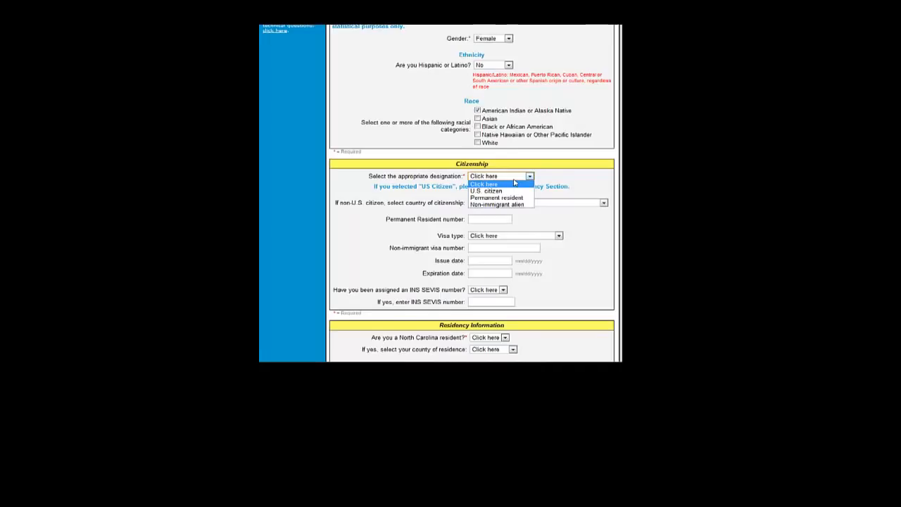
click(523, 190)
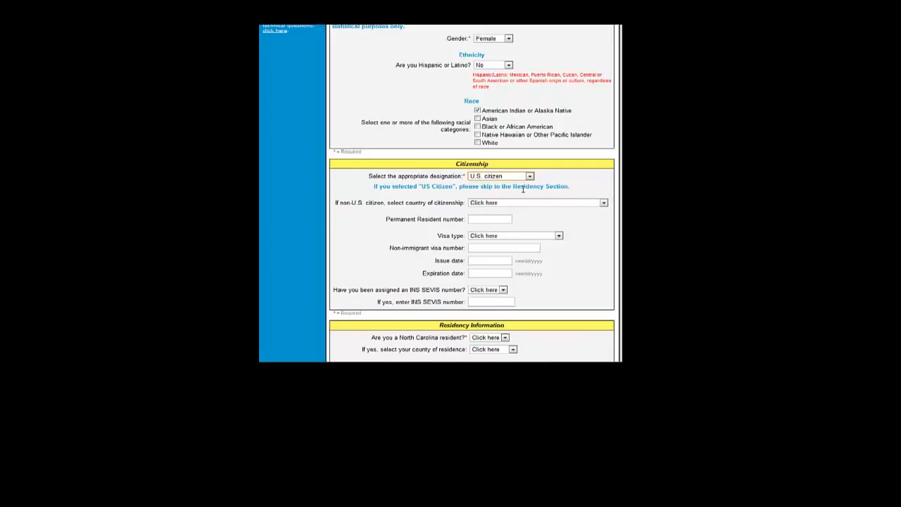
click(530, 176)
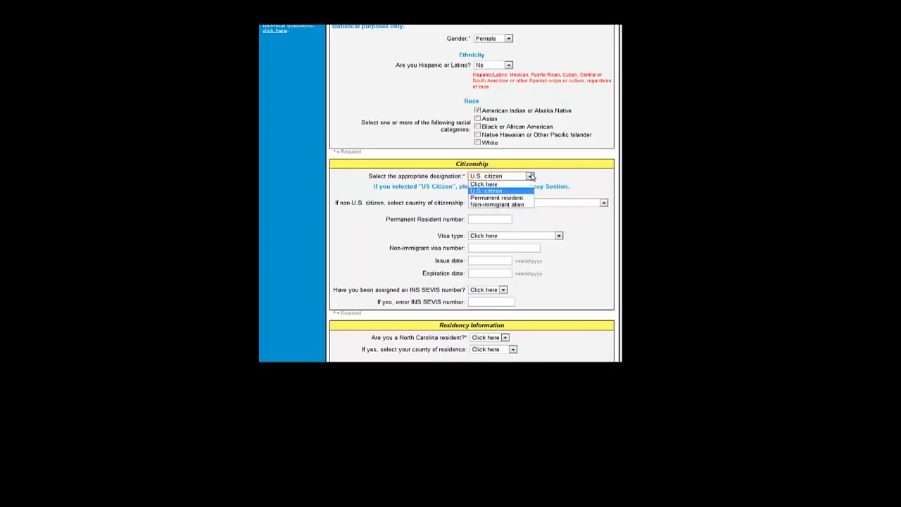
click(476, 219)
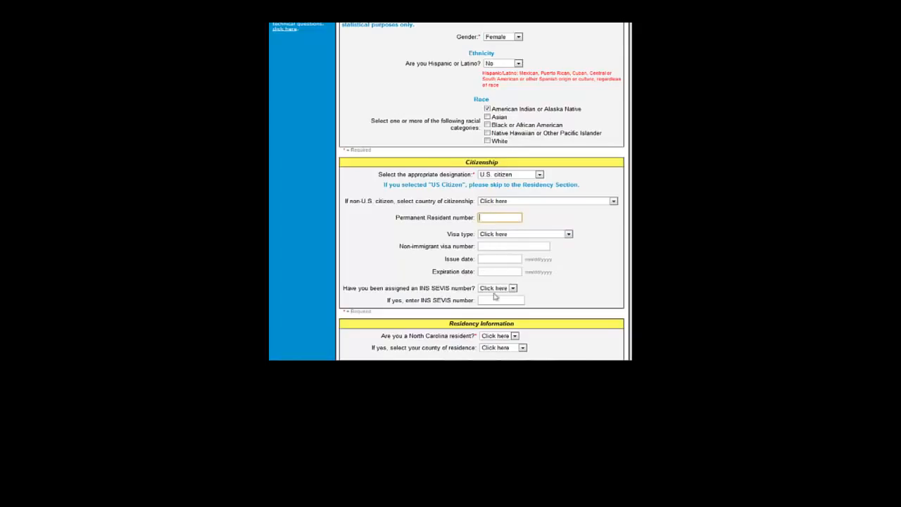
key(shift+Tab)
key(shift+Tab)
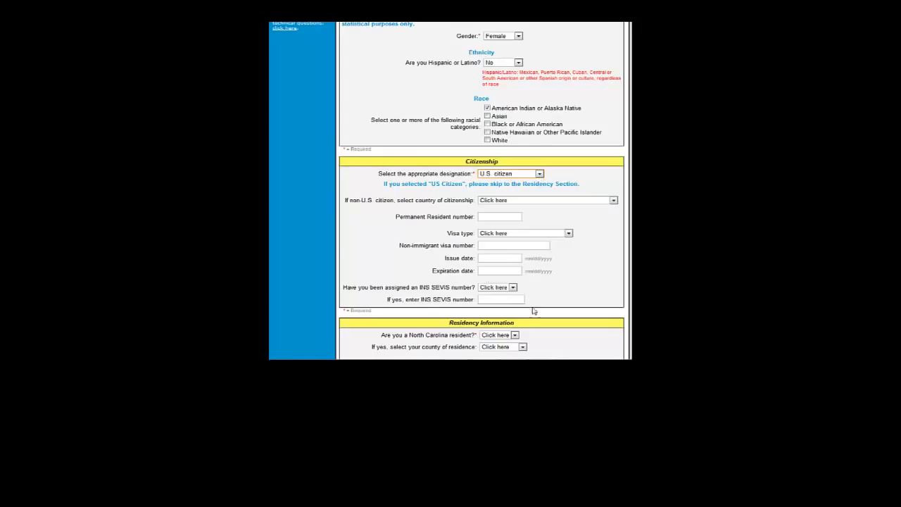
scroll(552, 299, down, 1)
- Answer Yes to being a North Carolina resident and set the county to Wake
scroll(549, 299, down, 3)
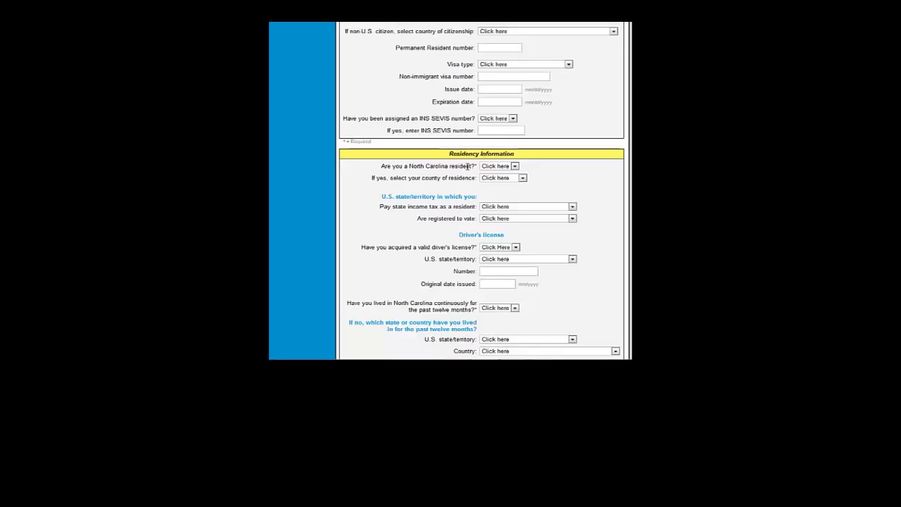
click(514, 167)
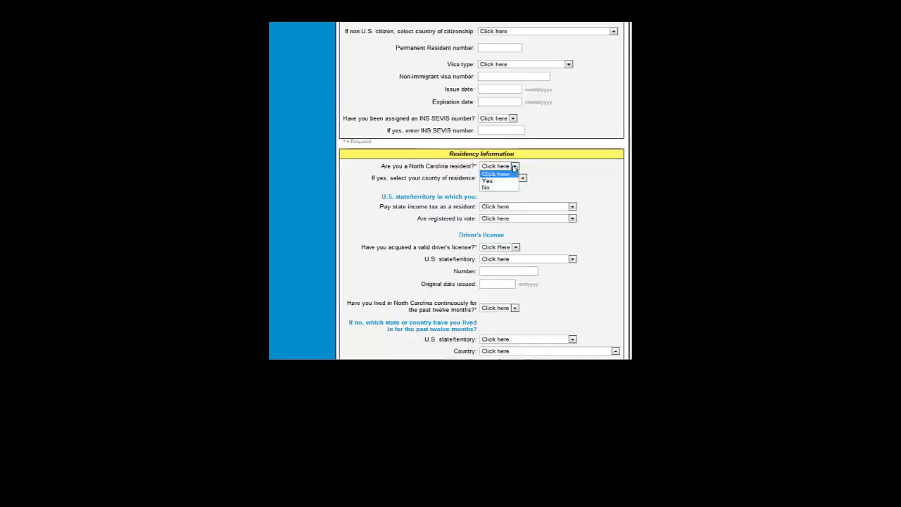
click(513, 181)
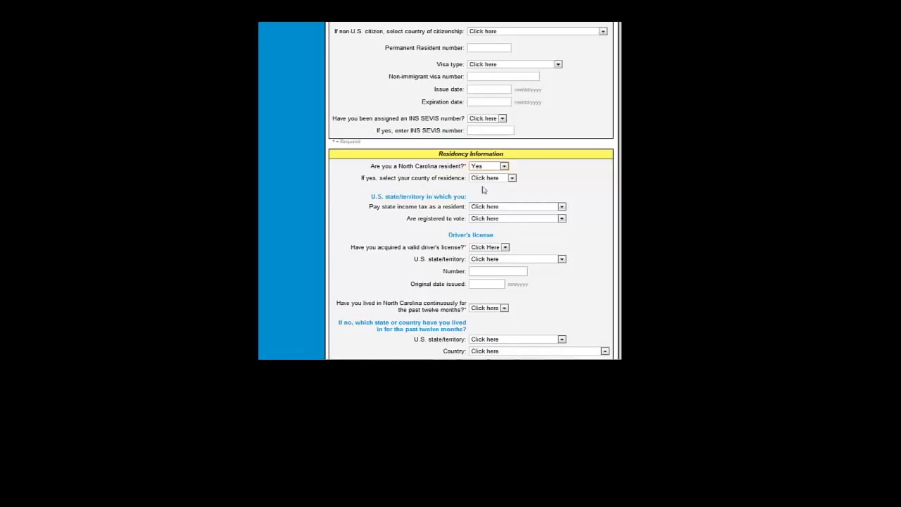
click(513, 178)
drag(512, 202, 498, 302)
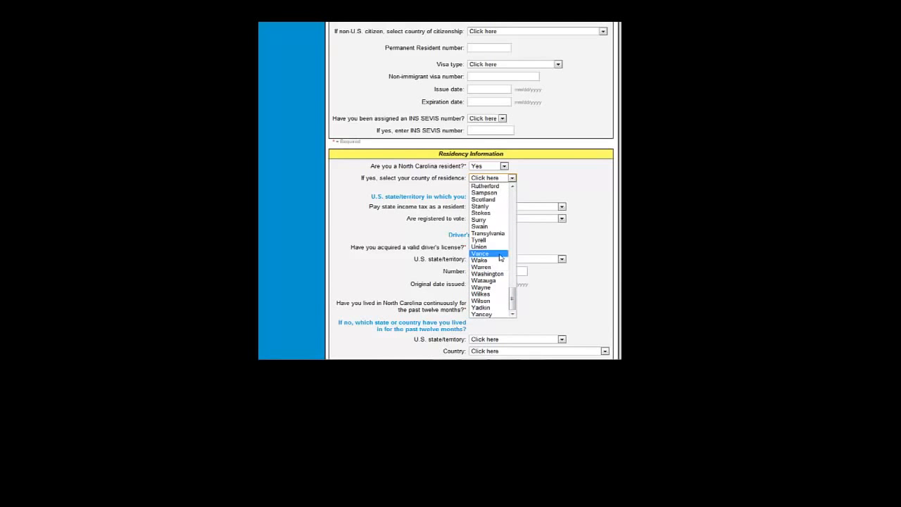
click(502, 267)
click(512, 178)
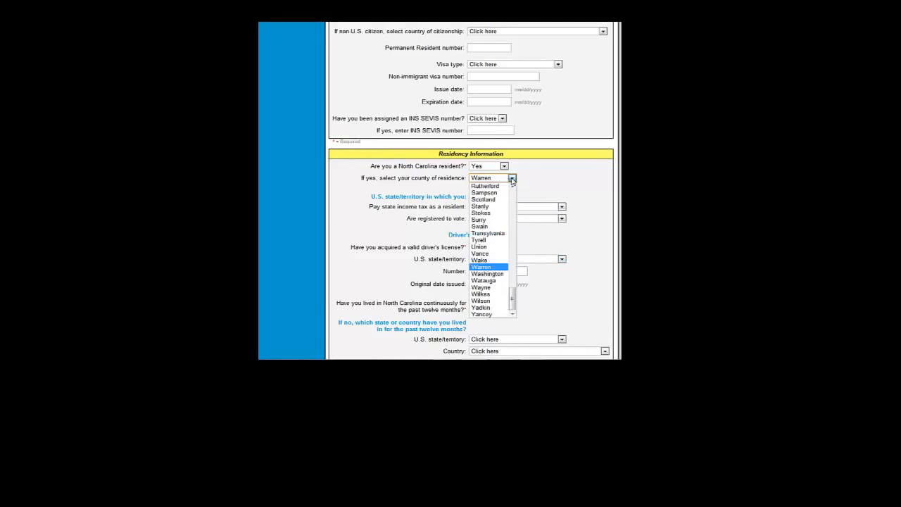
click(494, 262)
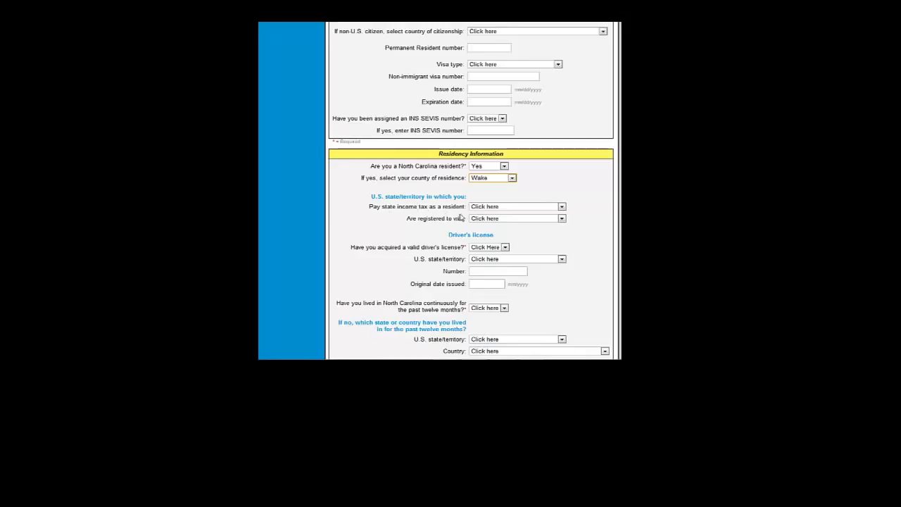
click(479, 169)
click(481, 173)
- Answer the driver's license question and choose North Carolina as the license state
click(479, 207)
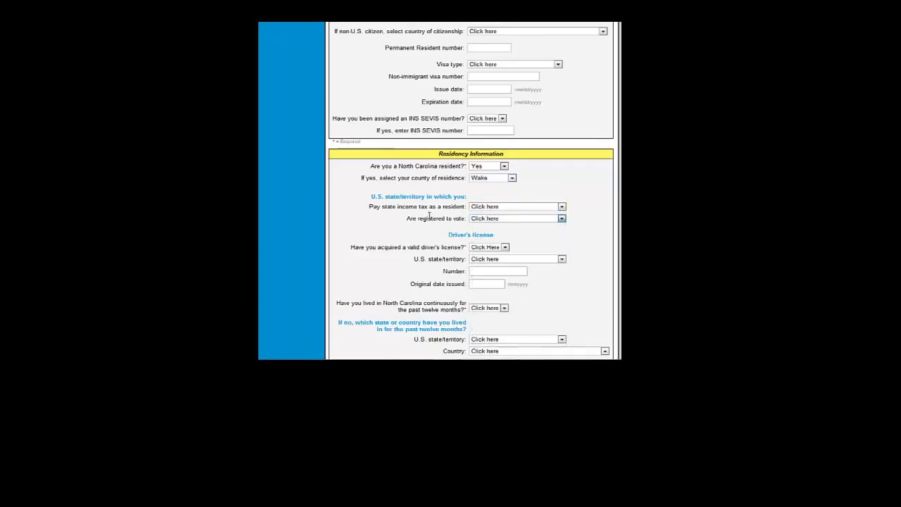
click(502, 219)
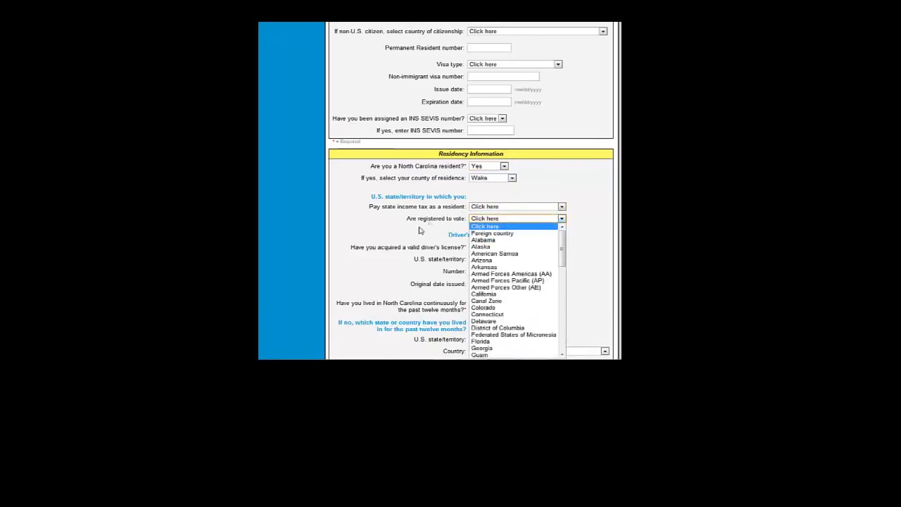
click(465, 233)
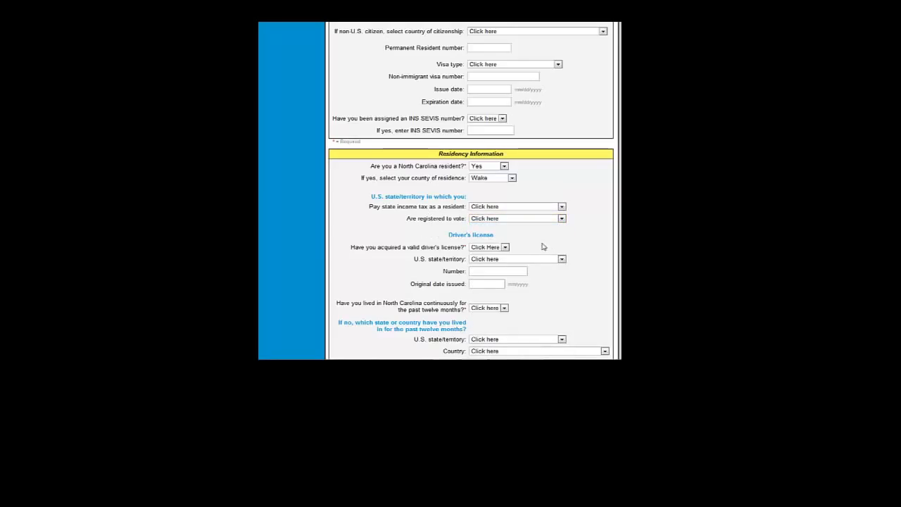
click(485, 248)
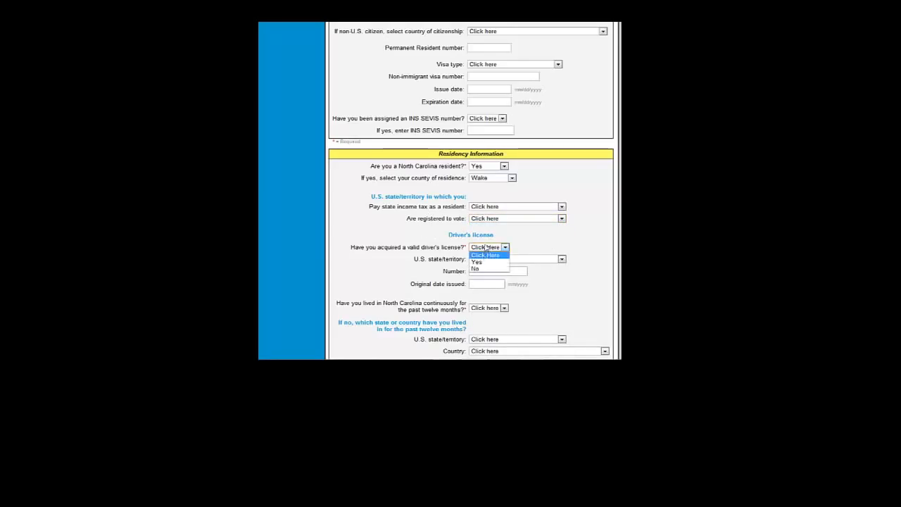
click(521, 240)
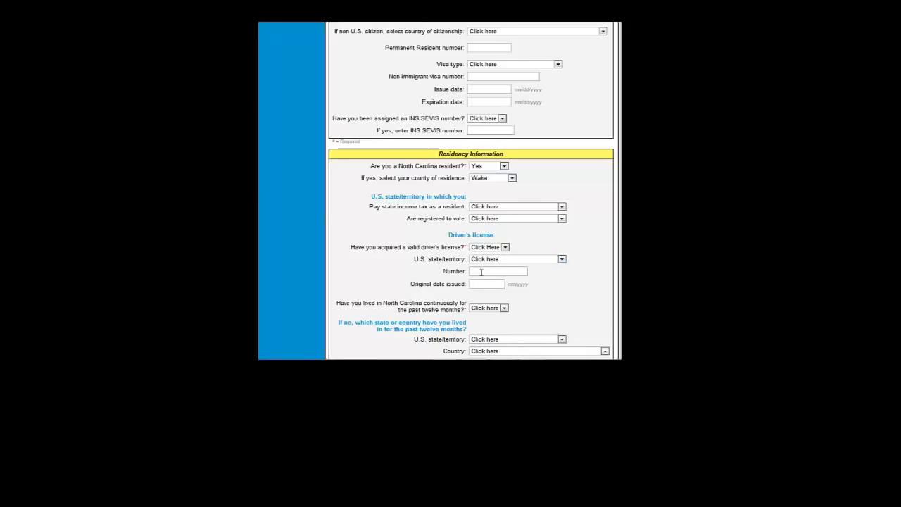
click(498, 248)
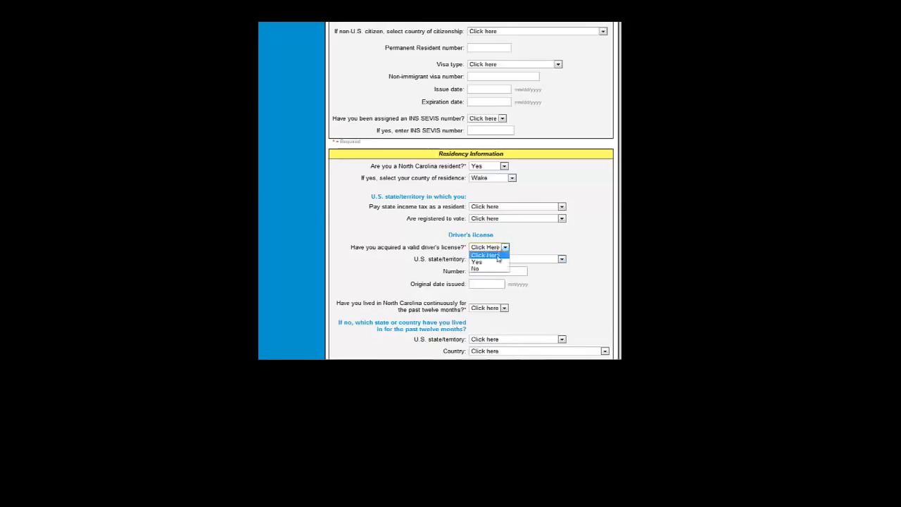
click(498, 268)
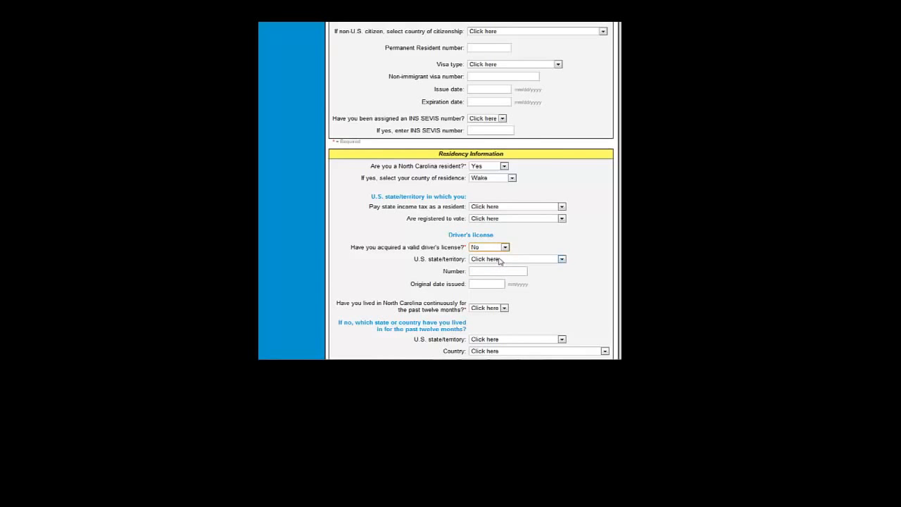
click(499, 261)
drag(563, 148, 564, 200)
click(543, 244)
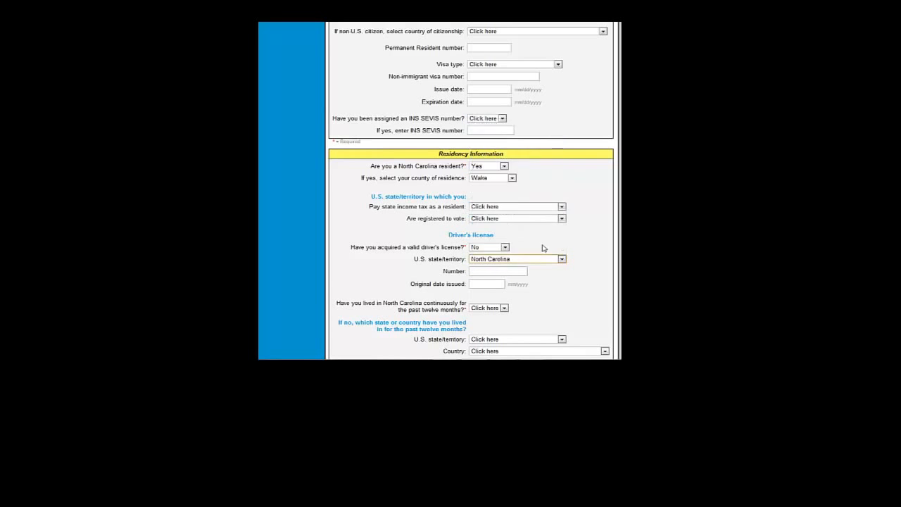
- Enter the license number, issue date 02/2008, and Yes for twelve months' NC residence
click(492, 272)
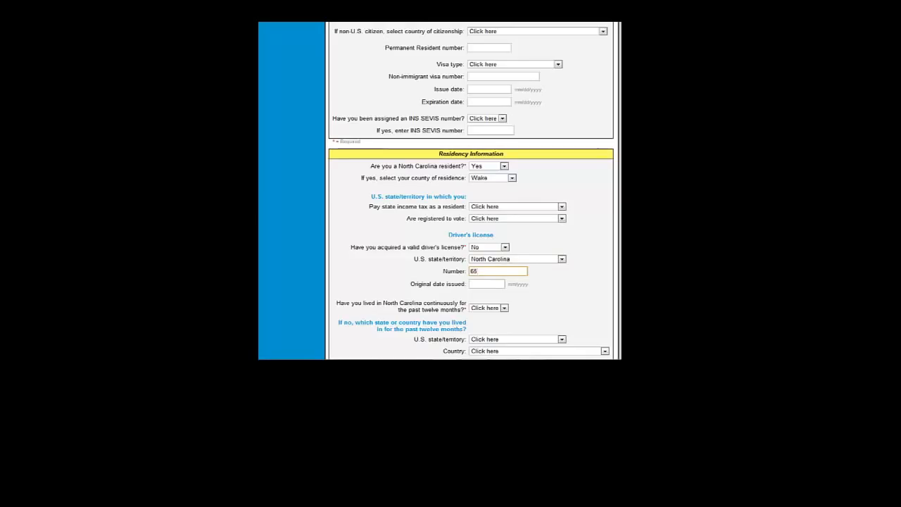
click(477, 286)
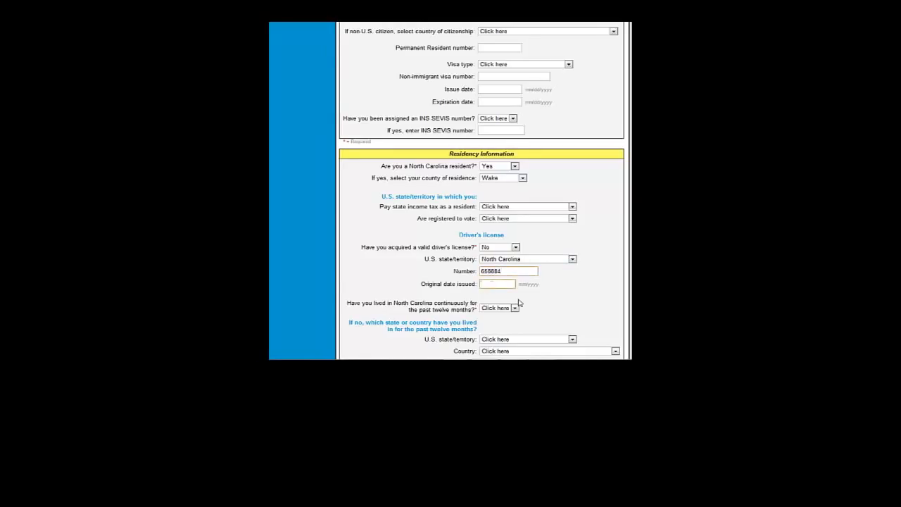
text(02/)
text(2008)
click(515, 309)
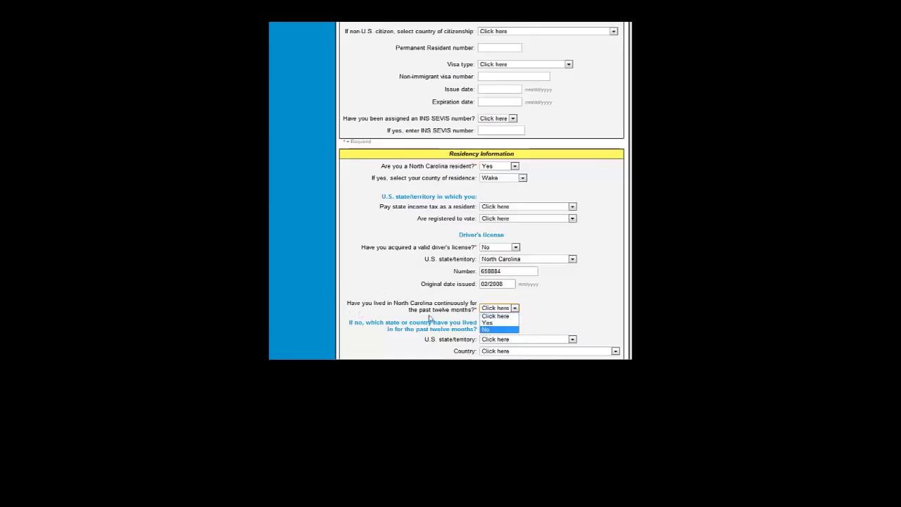
click(489, 322)
- Enter 06/01/2005 as the date North Carolina residence began
scroll(492, 330, down, 1)
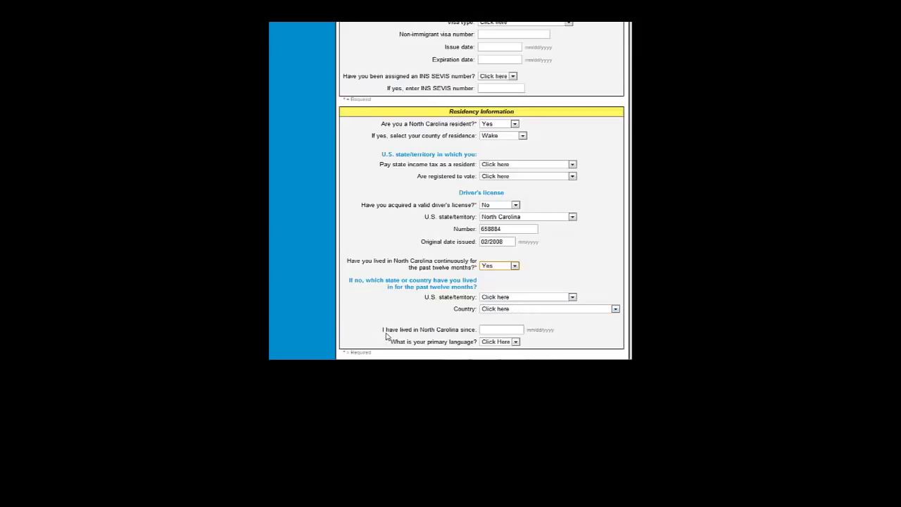
click(486, 330)
text(06/01/2005)
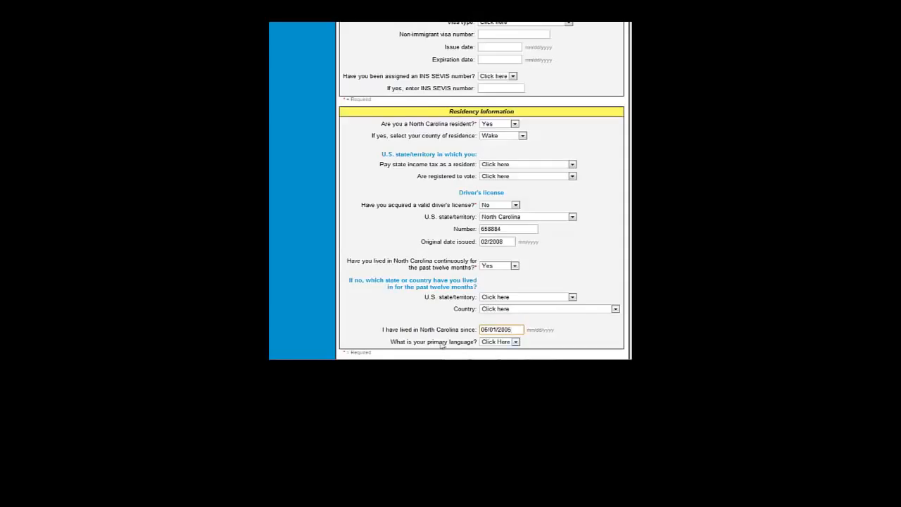
click(516, 342)
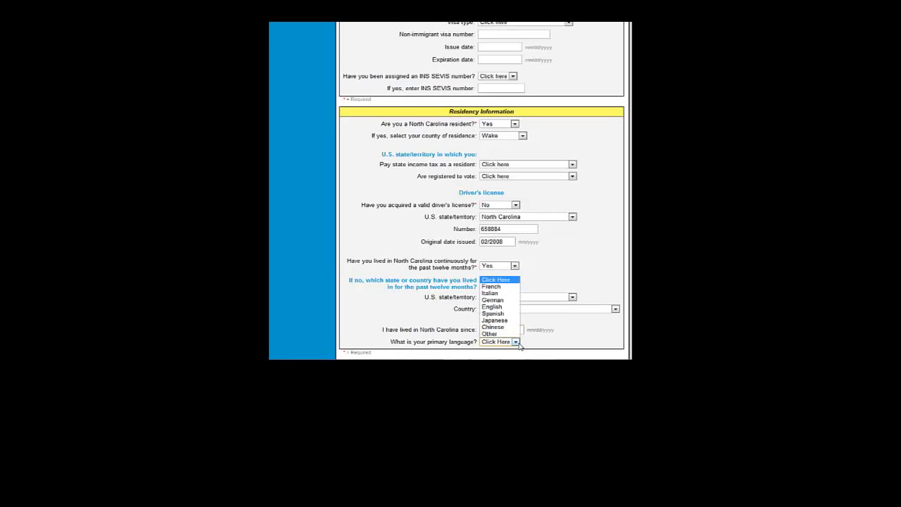
- Choose English as primary language, then answer No to veteran and Neither to active duty/dependent
click(509, 309)
scroll(512, 316, down, 4)
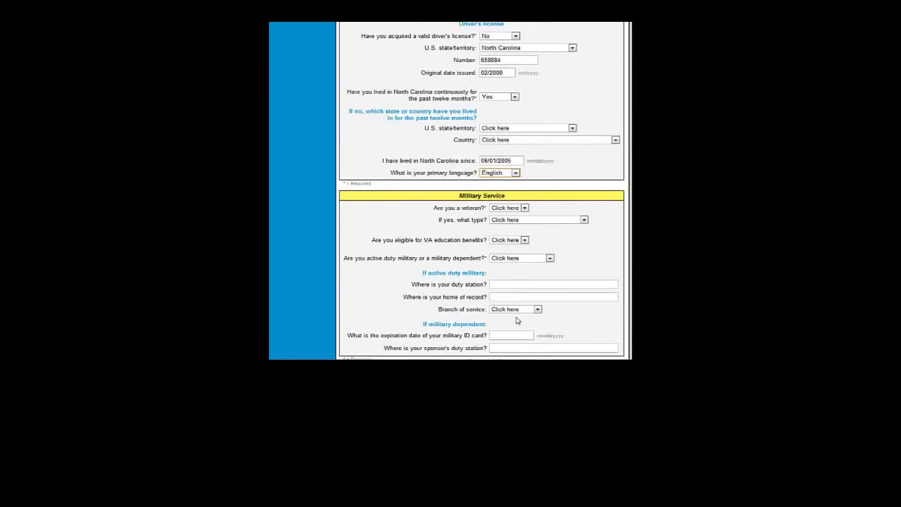
scroll(516, 321, down, 2)
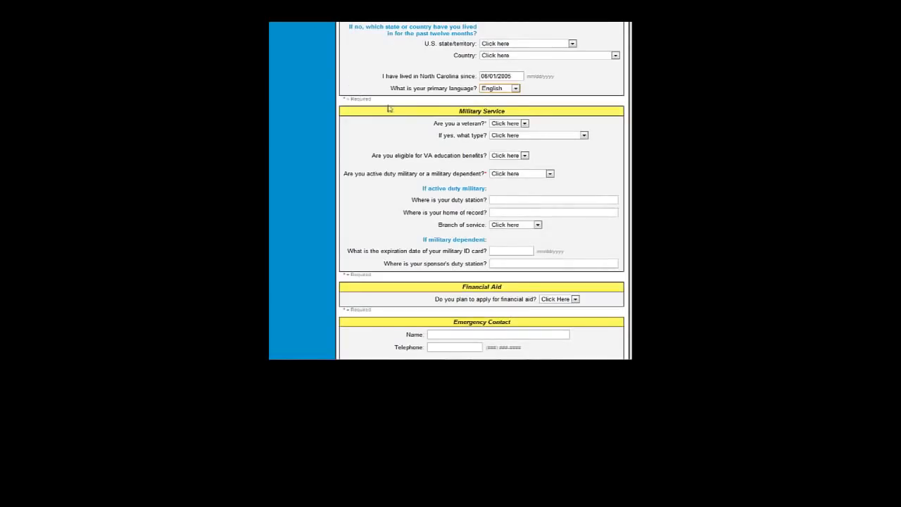
click(525, 124)
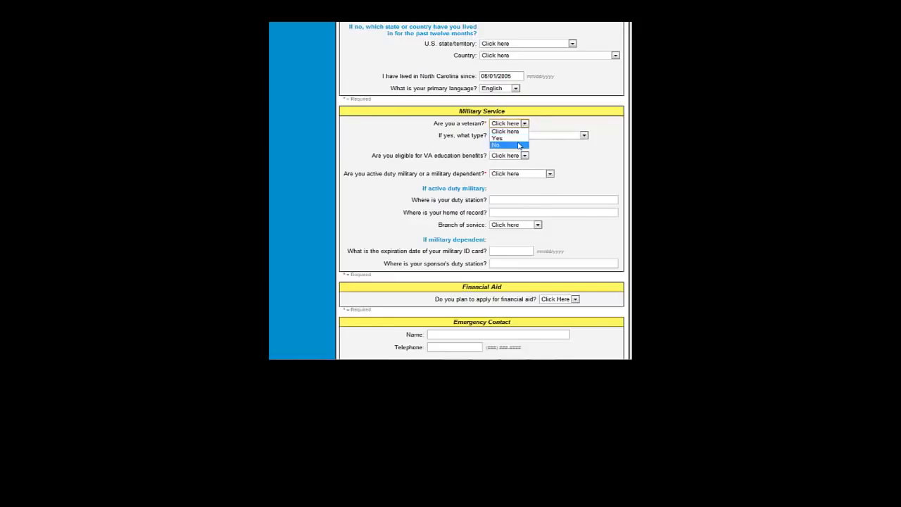
click(518, 145)
click(520, 136)
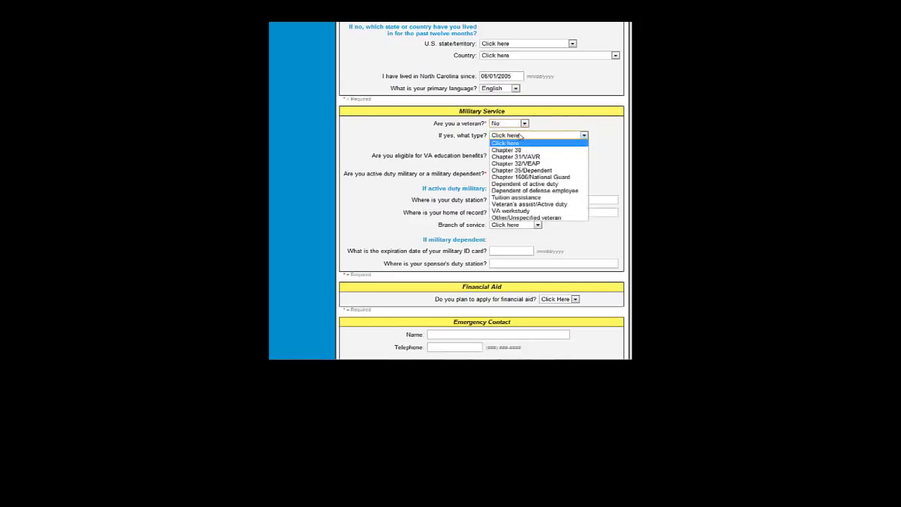
click(407, 167)
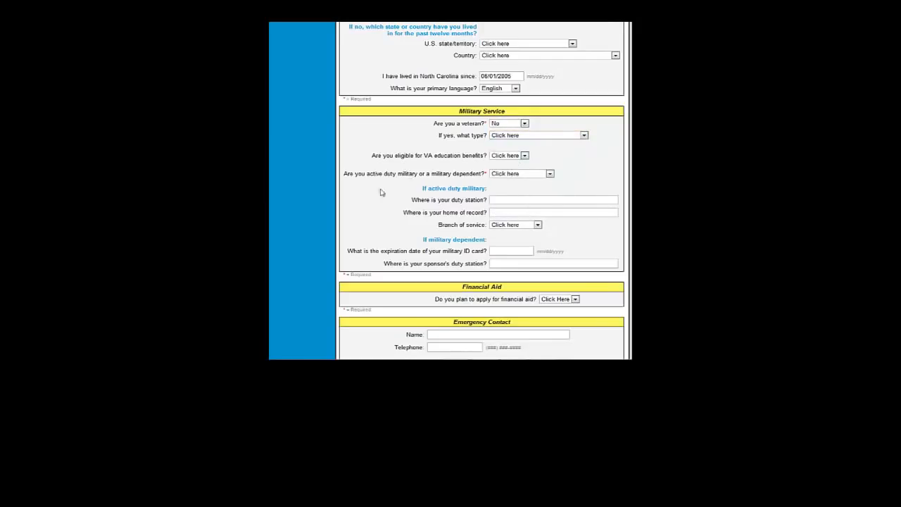
click(509, 175)
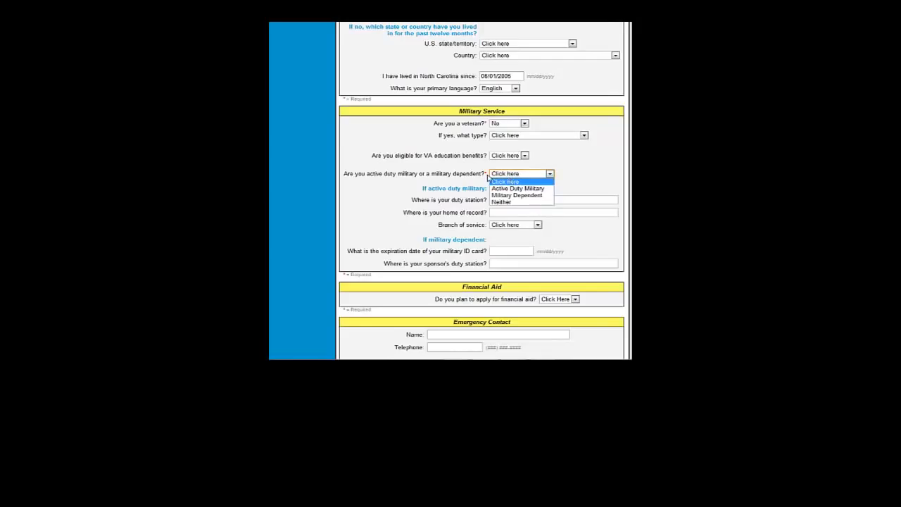
click(501, 202)
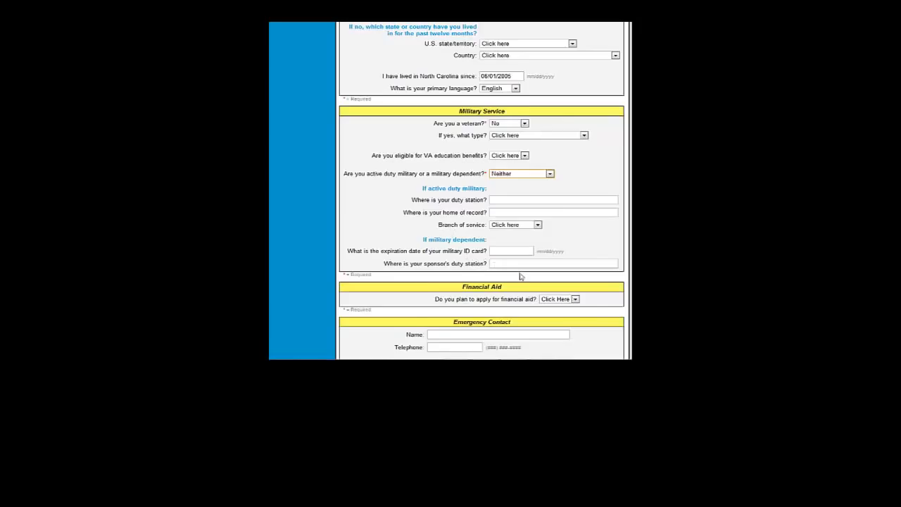
- Answer Yes to financial aid and enter the emergency contact's name and telephone number
scroll(495, 295, down, 3)
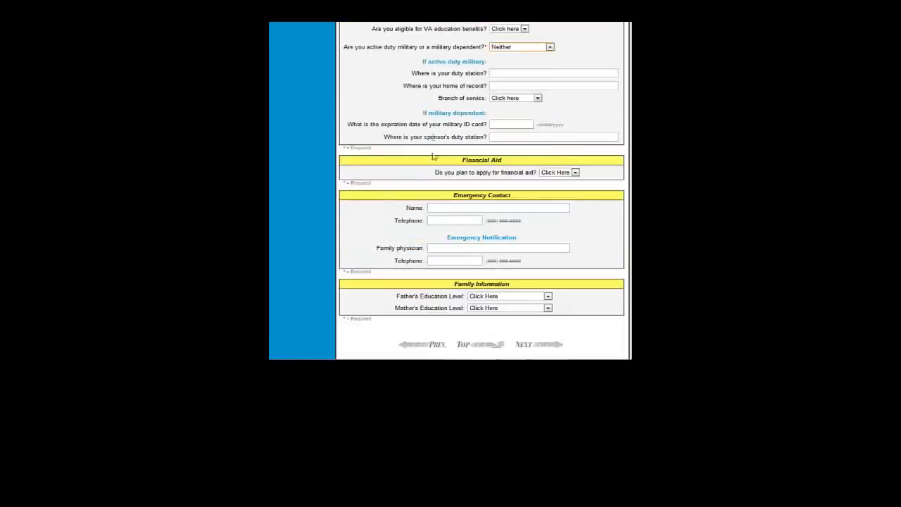
click(575, 173)
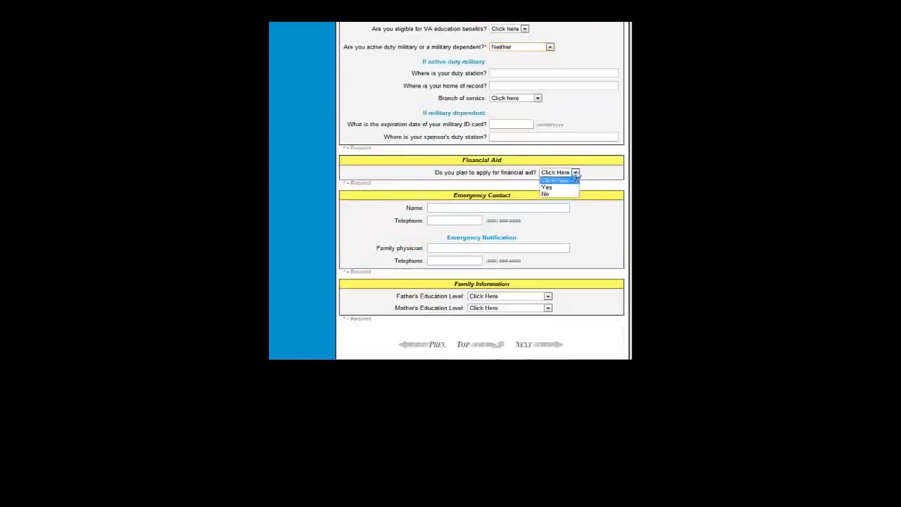
click(560, 187)
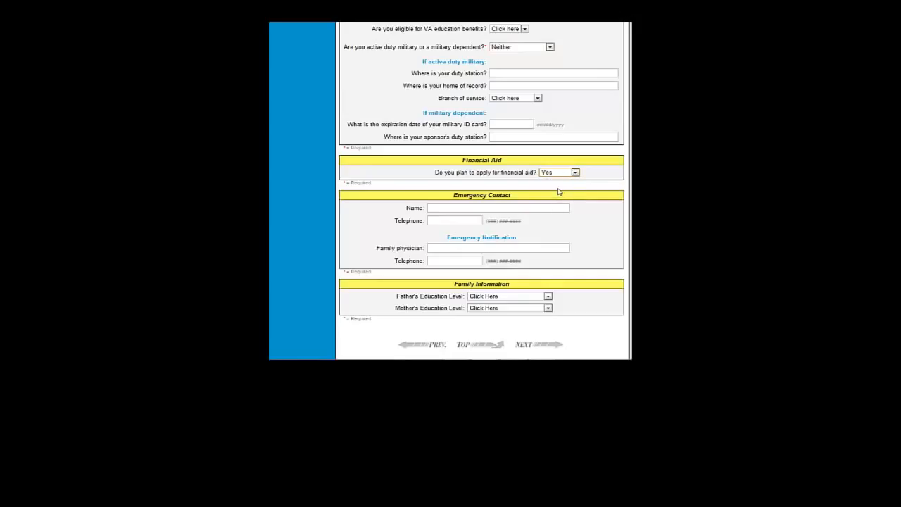
click(432, 207)
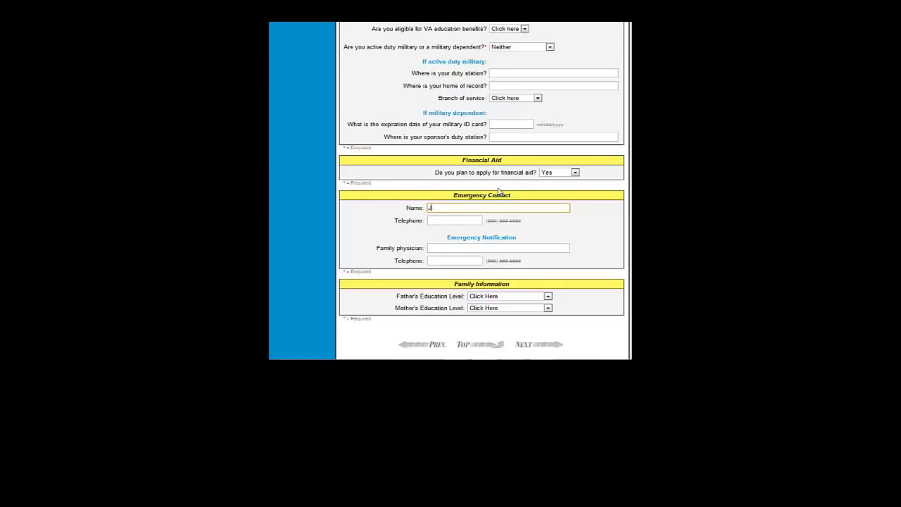
text(Doe)
click(458, 219)
text(91)
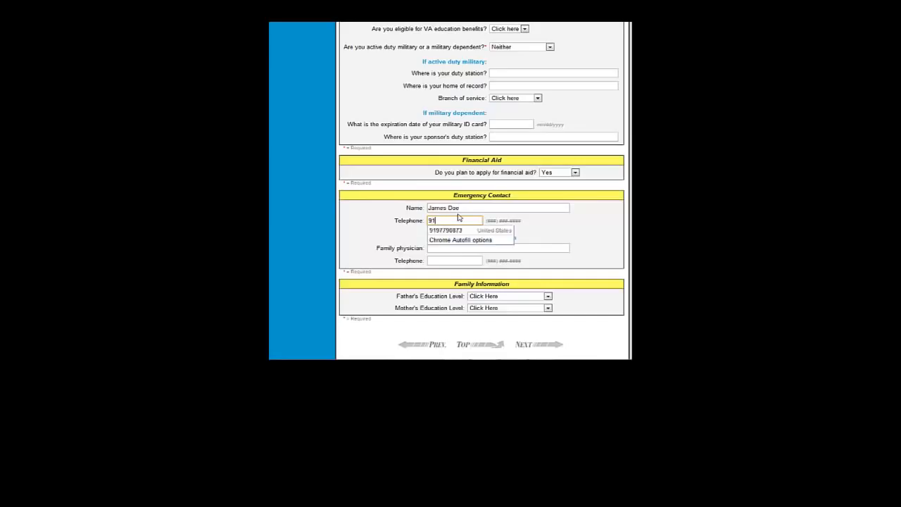
text(9-555-4147)
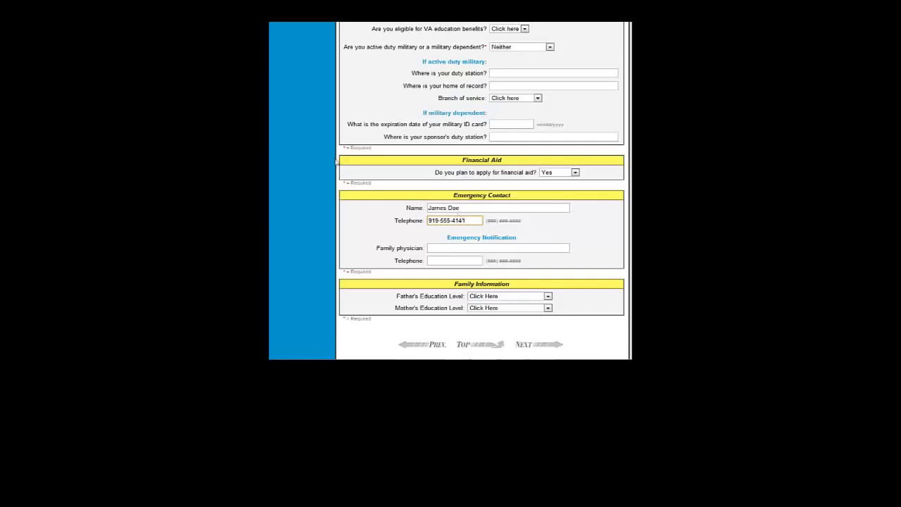
- Set father's education to Vocational Diploma and mother's to Graduate of High School, then continue
click(452, 248)
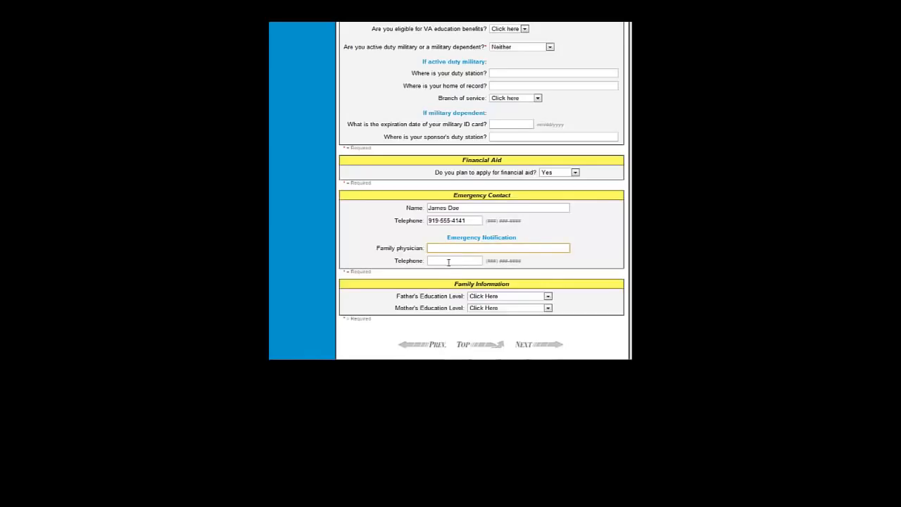
click(548, 297)
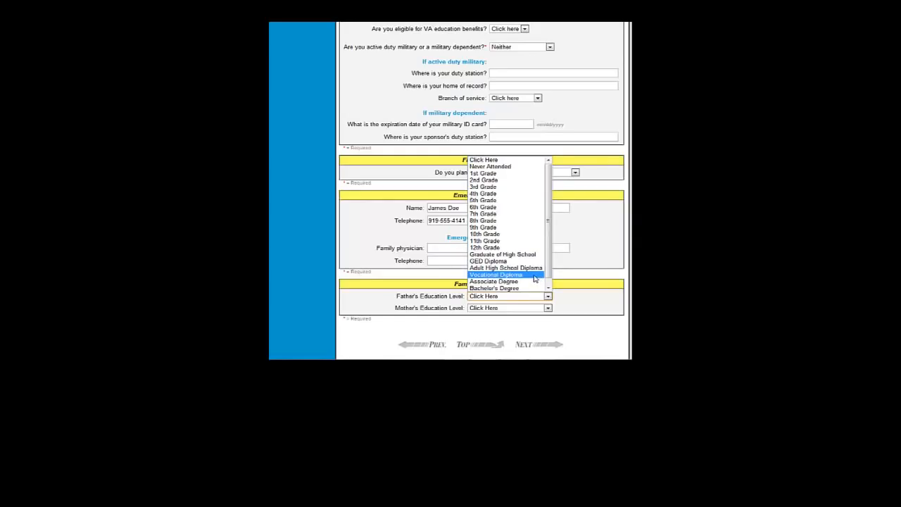
click(534, 279)
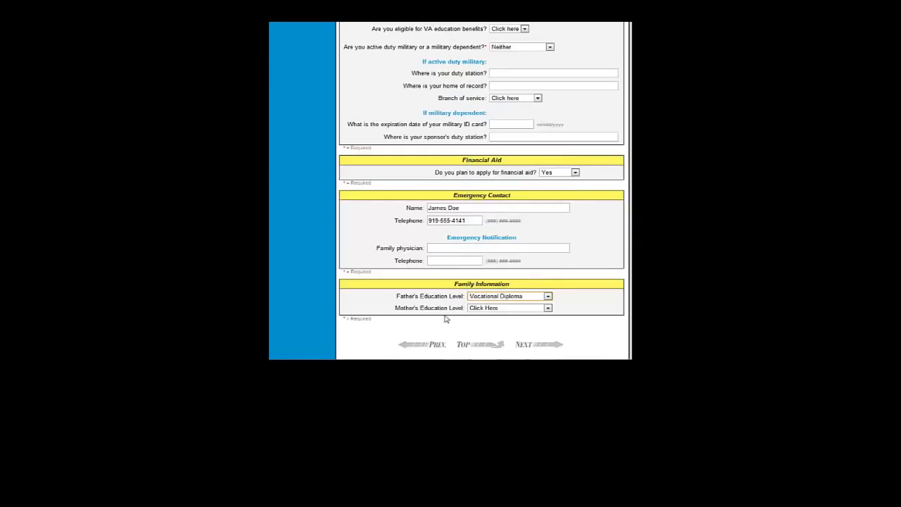
click(490, 310)
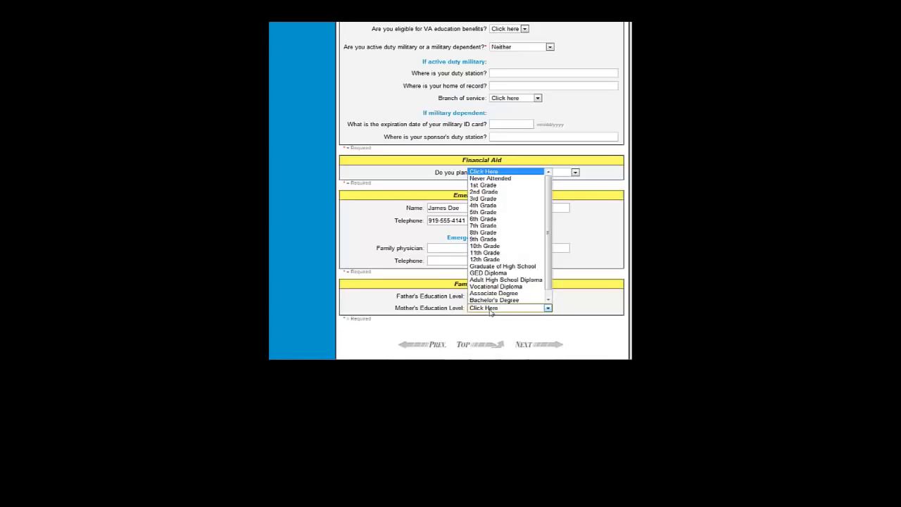
click(499, 266)
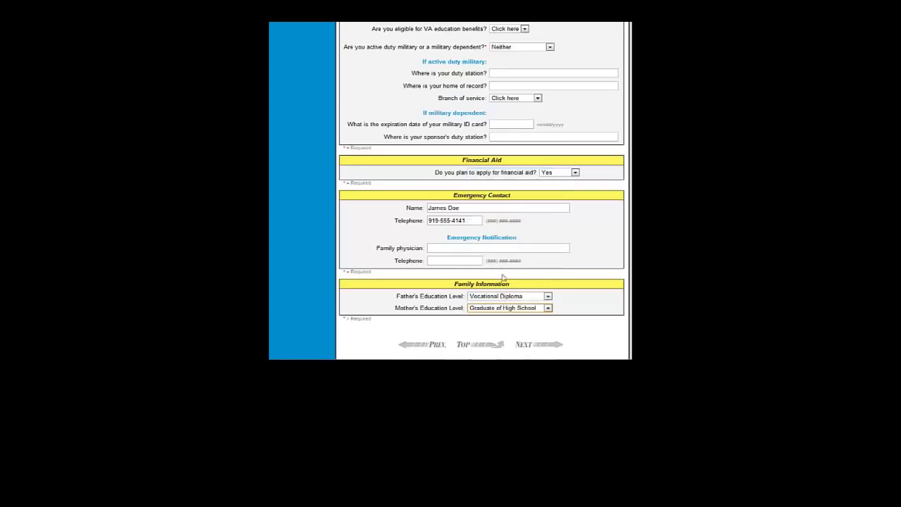
click(534, 346)
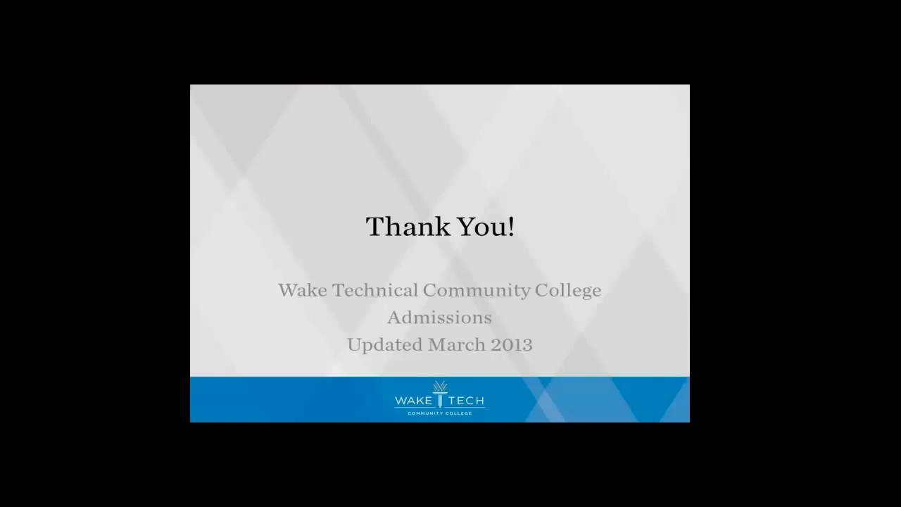